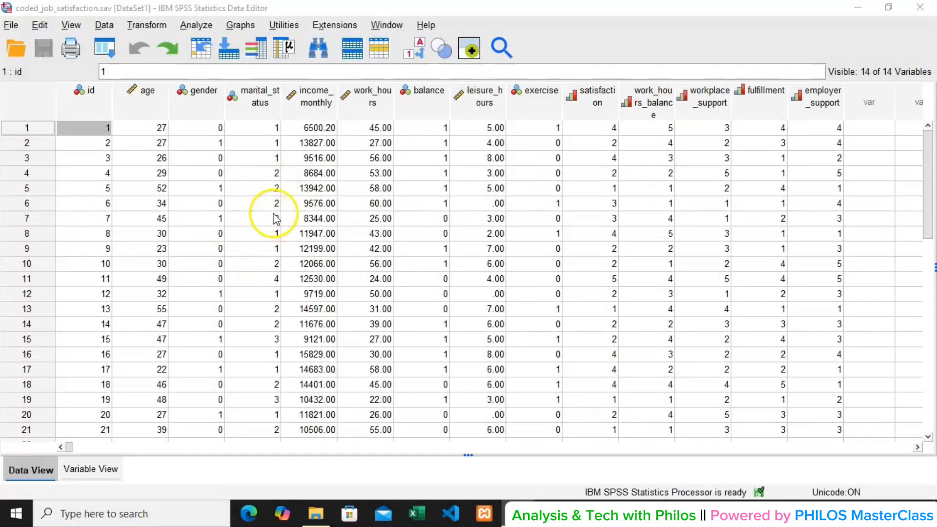
# Enter 5 as the marital_status value of case 4 and 6 as the employer_support value of case 1.
pyautogui.click(275, 174)
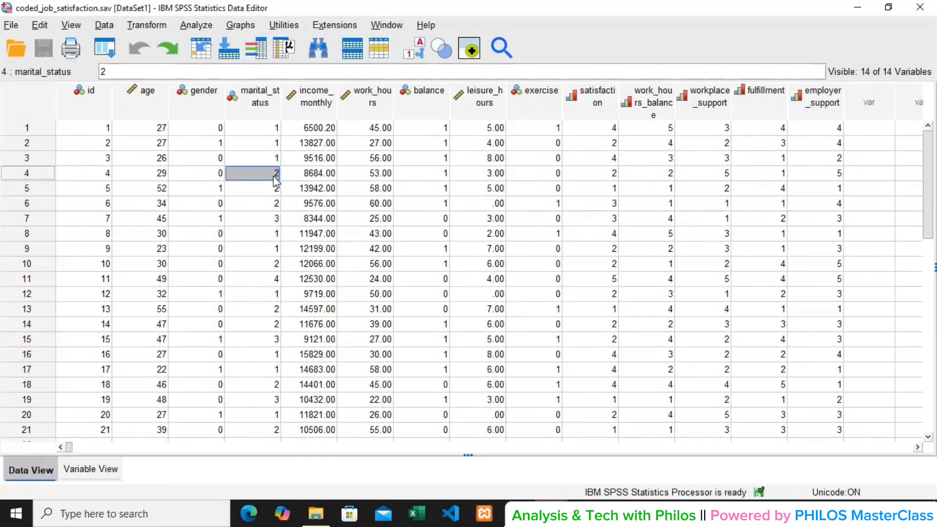
pyautogui.write('5')
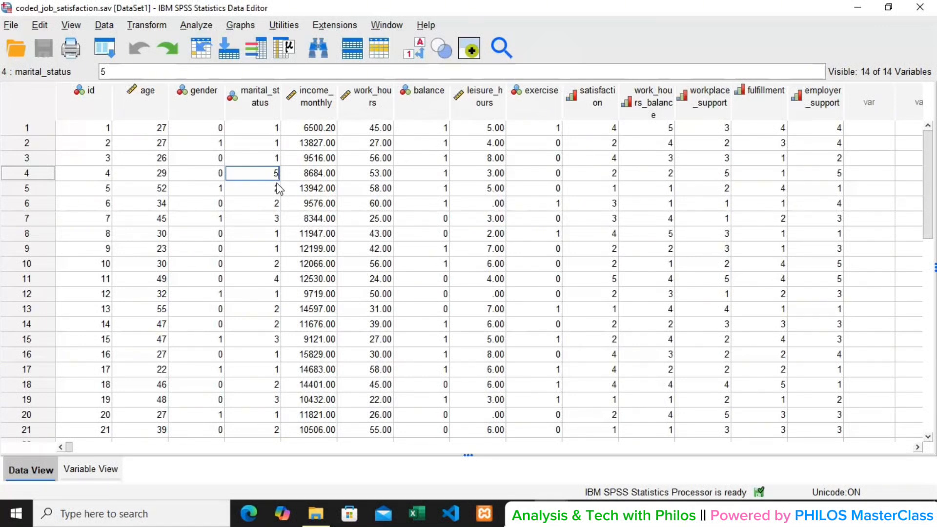
pyautogui.click(832, 131)
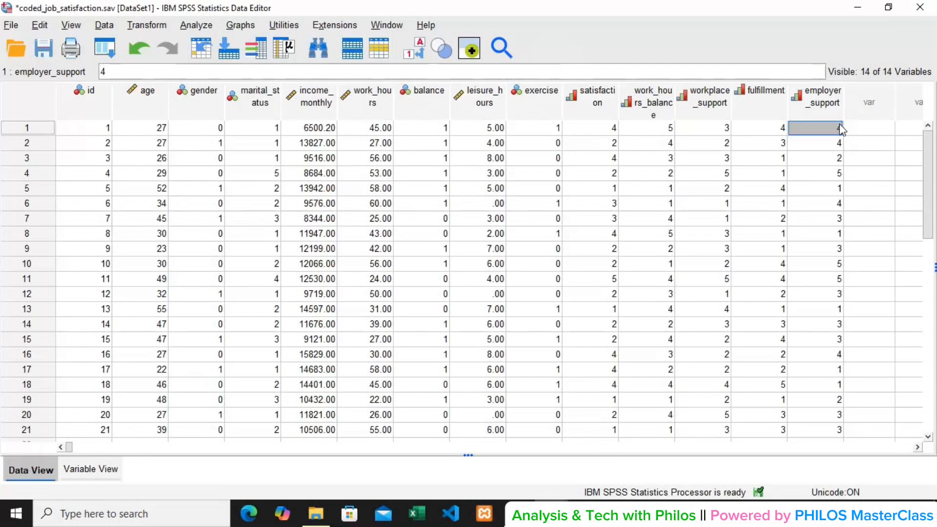
pyautogui.write('6')
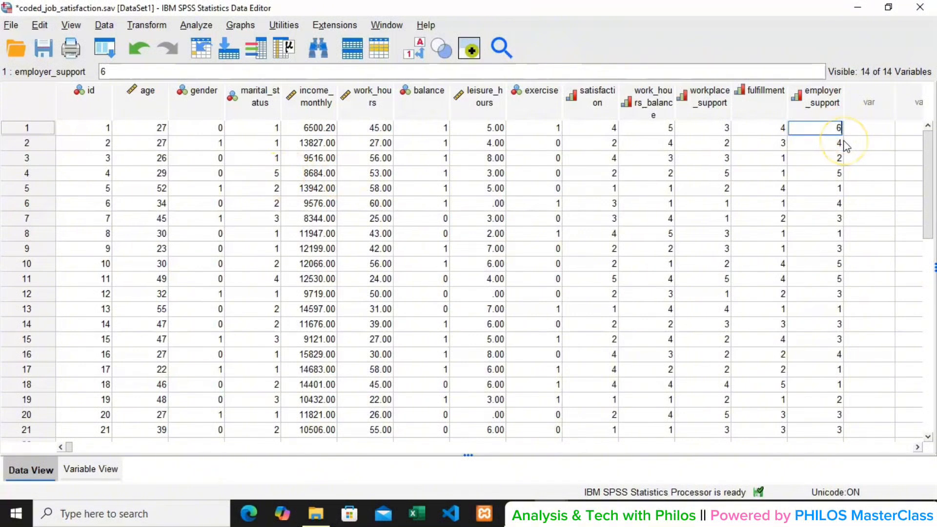
pyautogui.press('Tab')
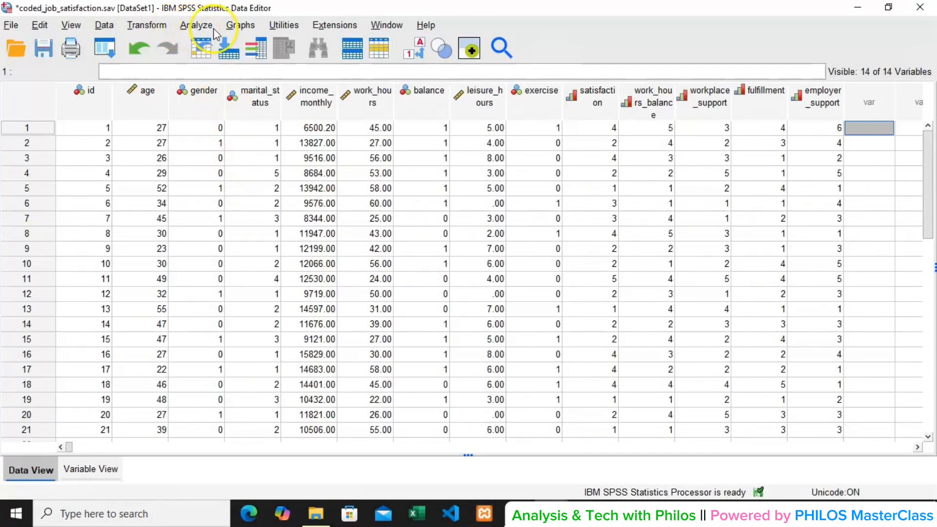
# Set up a Frequencies analysis that includes all variables of the dataset, from ID through employer_support.
pyautogui.click(199, 23)
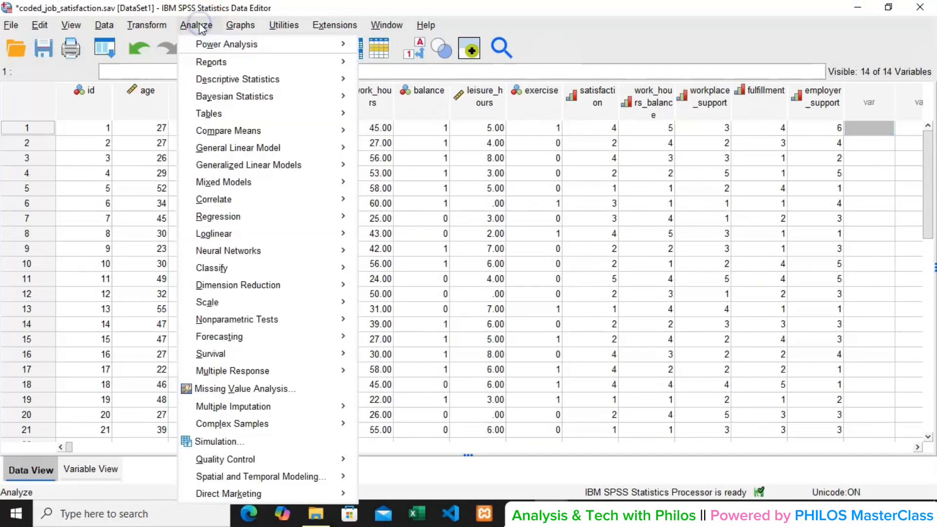
pyautogui.moveTo(225, 85)
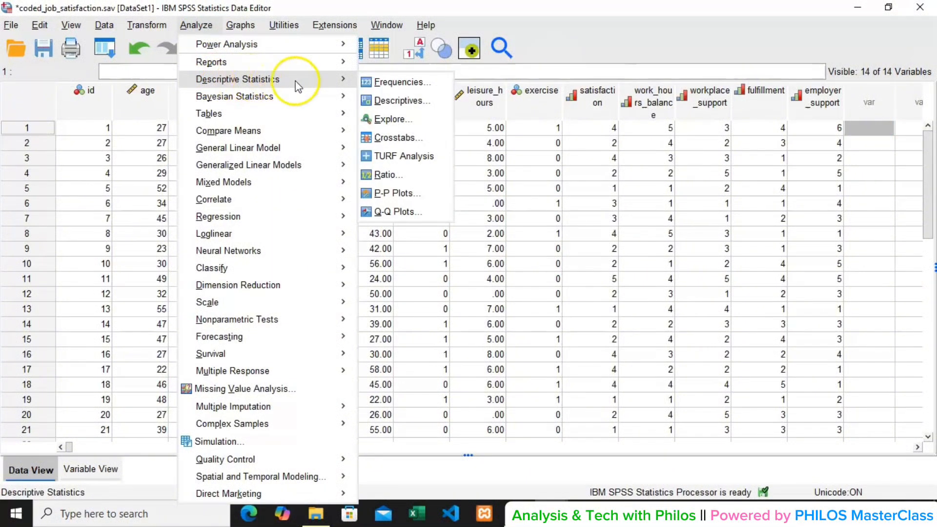
pyautogui.click(399, 85)
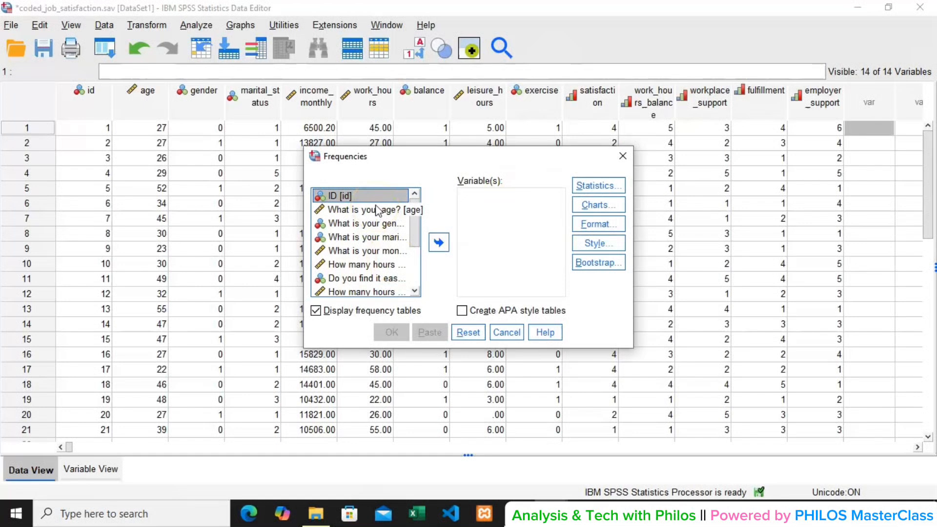
pyautogui.click(438, 242)
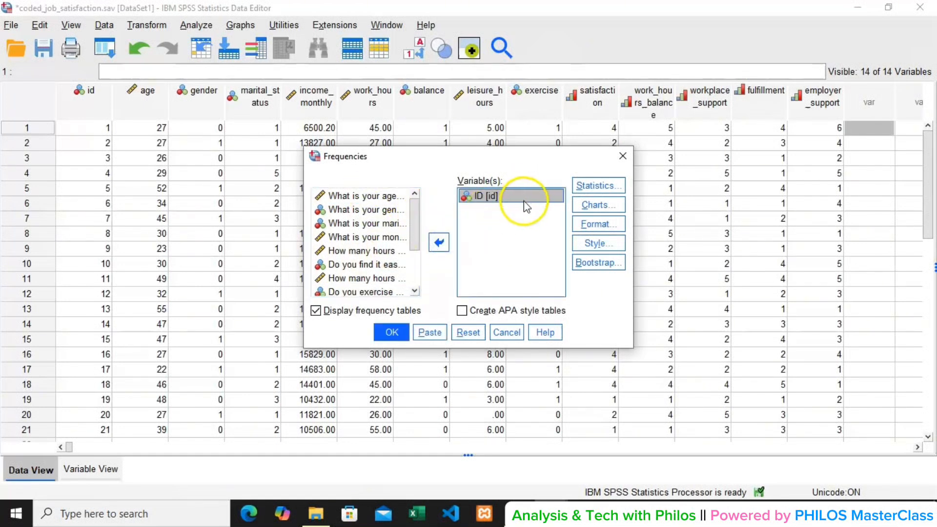
pyautogui.click(379, 197)
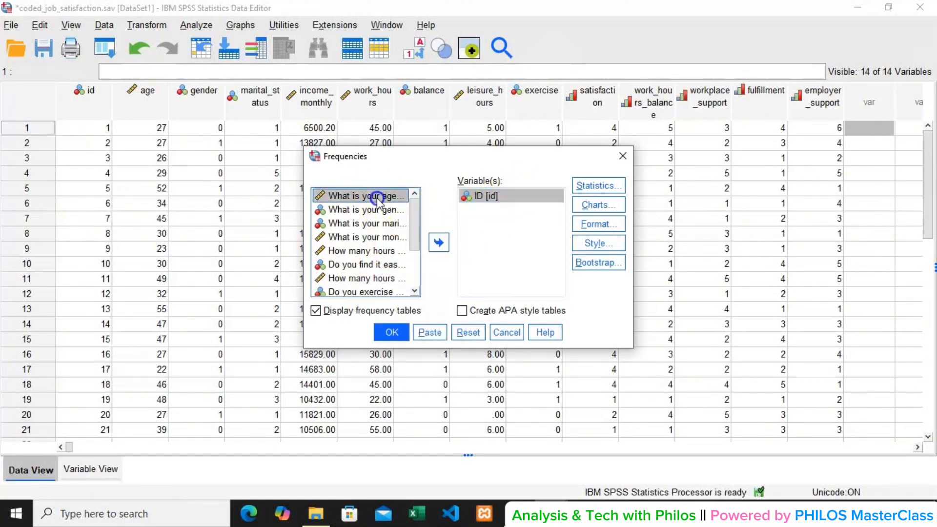
pyautogui.click(439, 242)
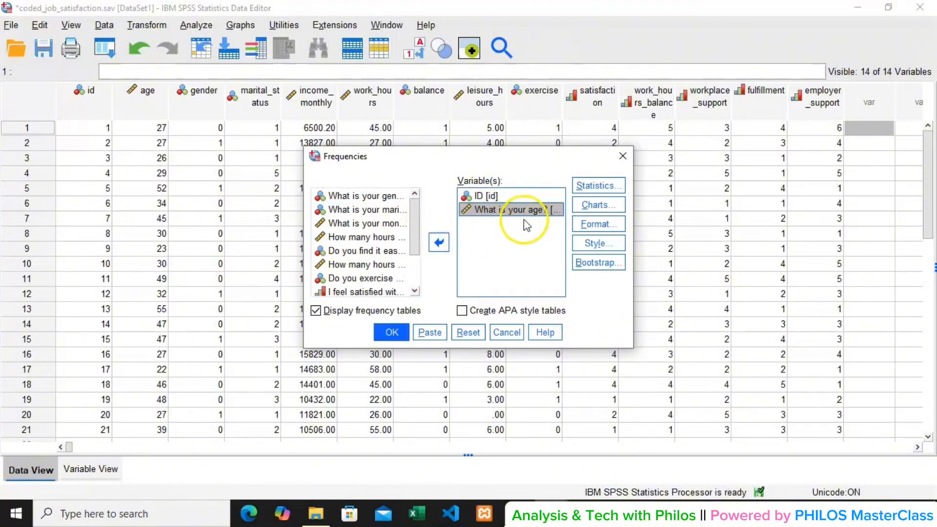
pyautogui.click(372, 197)
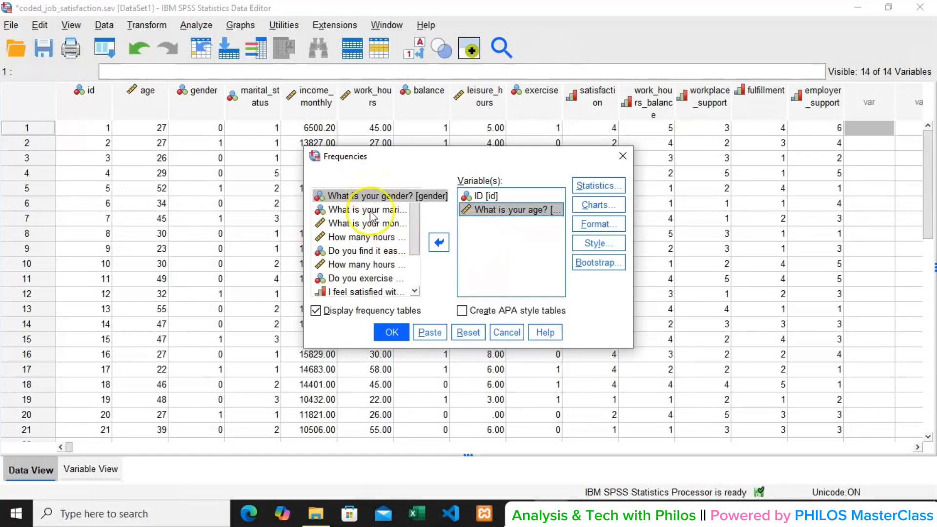
pyautogui.keyDown('ctrl'); pyautogui.click(375, 293); pyautogui.keyUp('ctrl')
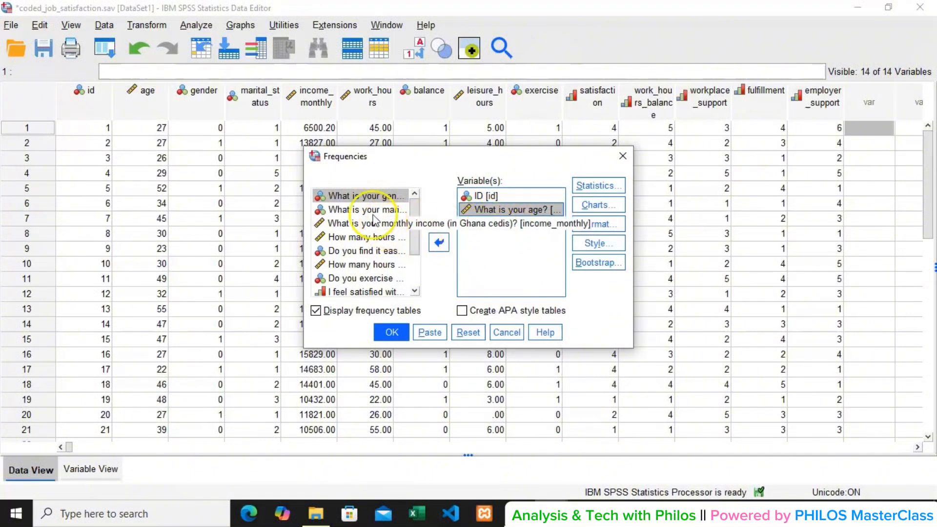
pyautogui.click(365, 198)
pyautogui.hotkey('ctrl', 'a')
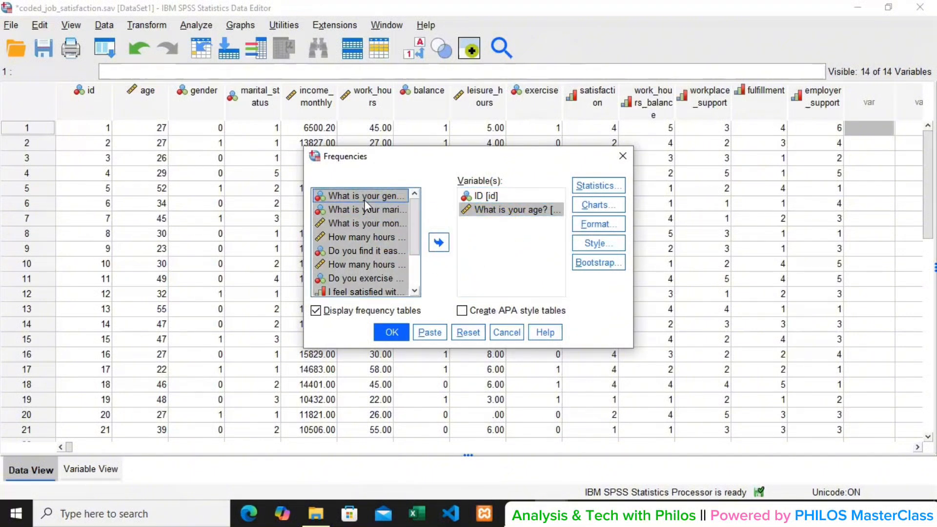
pyautogui.click(437, 243)
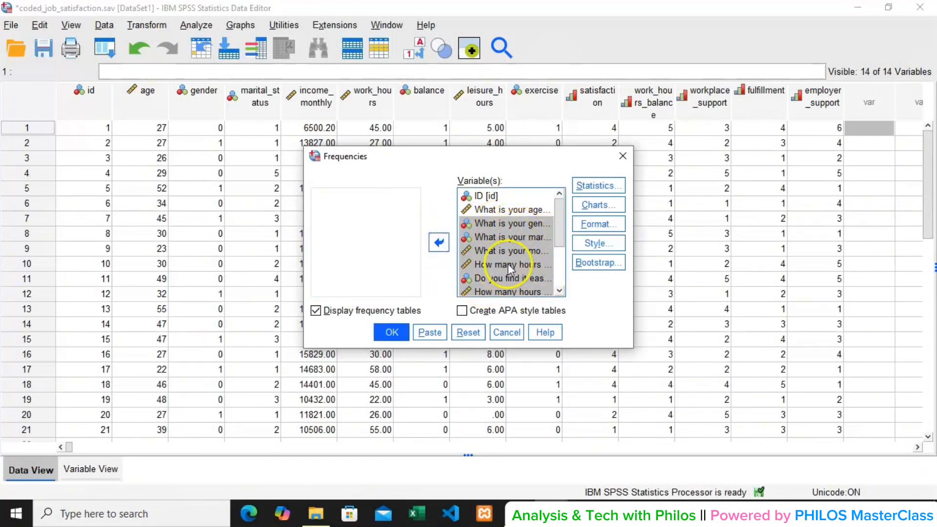
# Request only the minimum and maximum statistics, turn off the frequency tables, and run the Frequencies analysis.
pyautogui.click(596, 184)
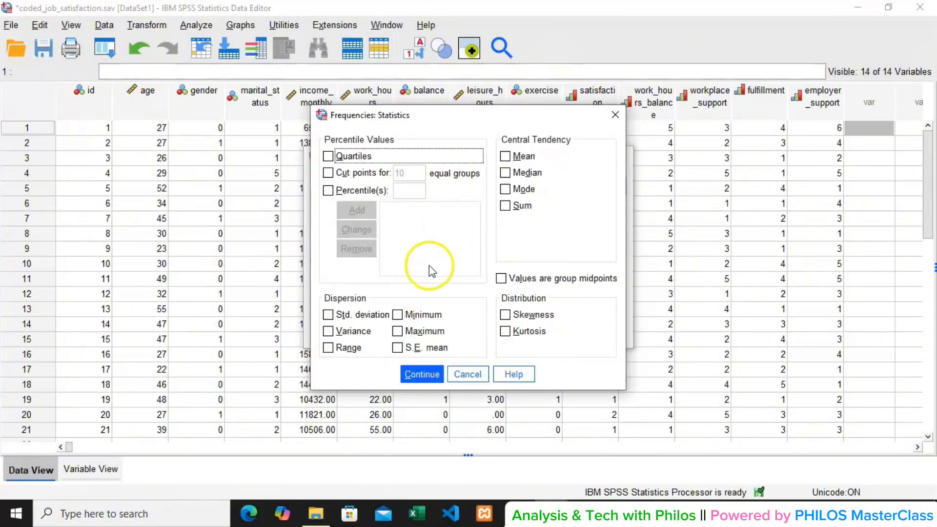
pyautogui.click(398, 315)
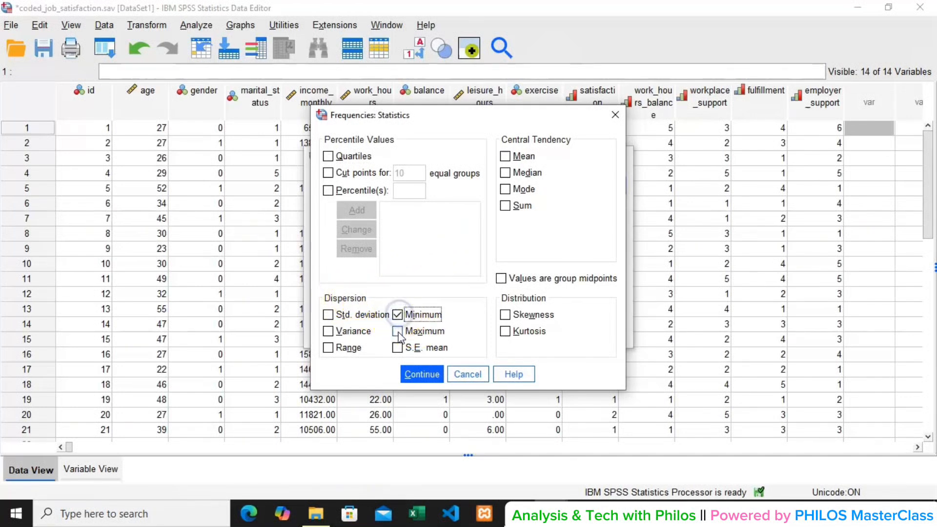
pyautogui.click(398, 332)
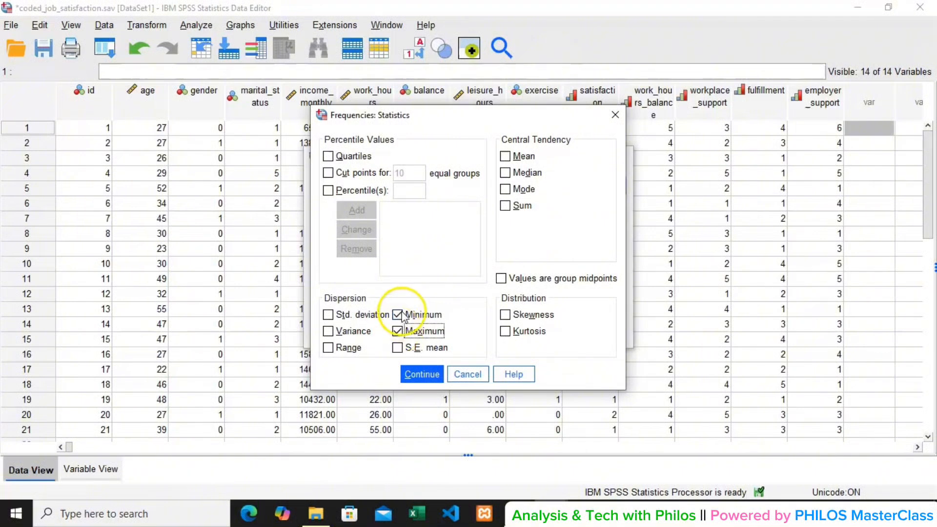
pyautogui.click(422, 373)
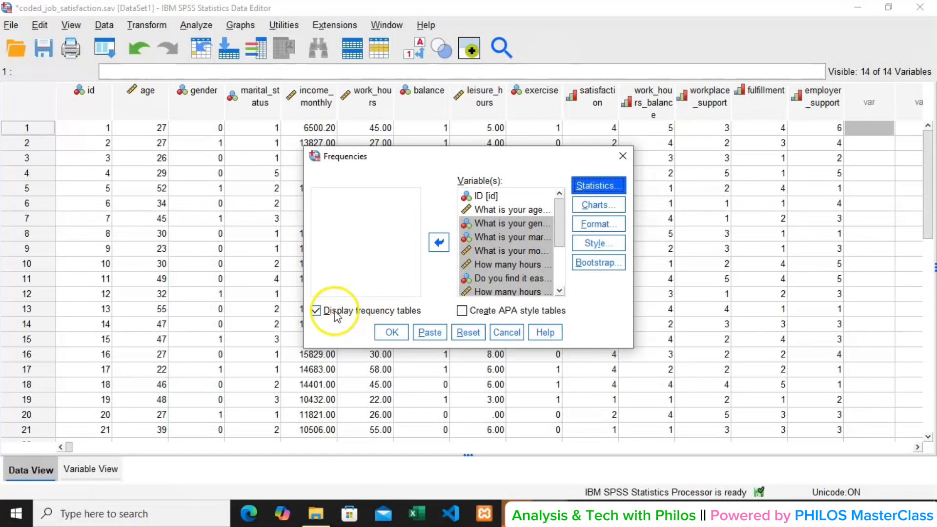
pyautogui.click(316, 311)
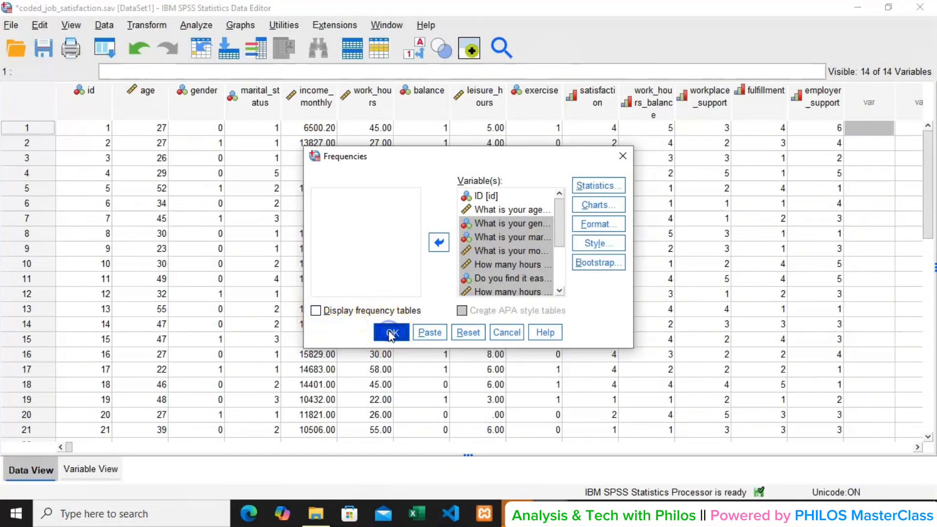
pyautogui.click(391, 333)
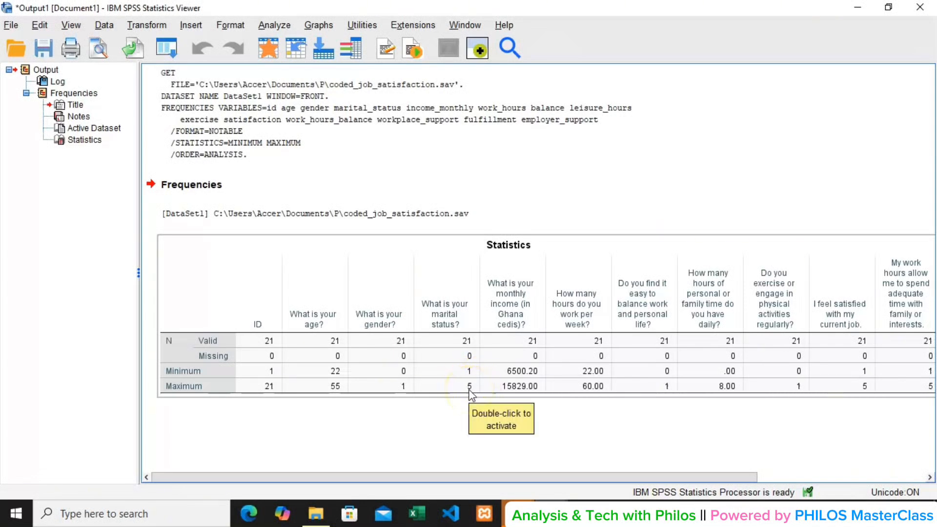
# Check the minimum and maximum of every variable in the Statistics table, through to the employer support question.
pyautogui.moveTo(468, 475); pyautogui.dragTo(722, 494)
pyautogui.click(915, 347)
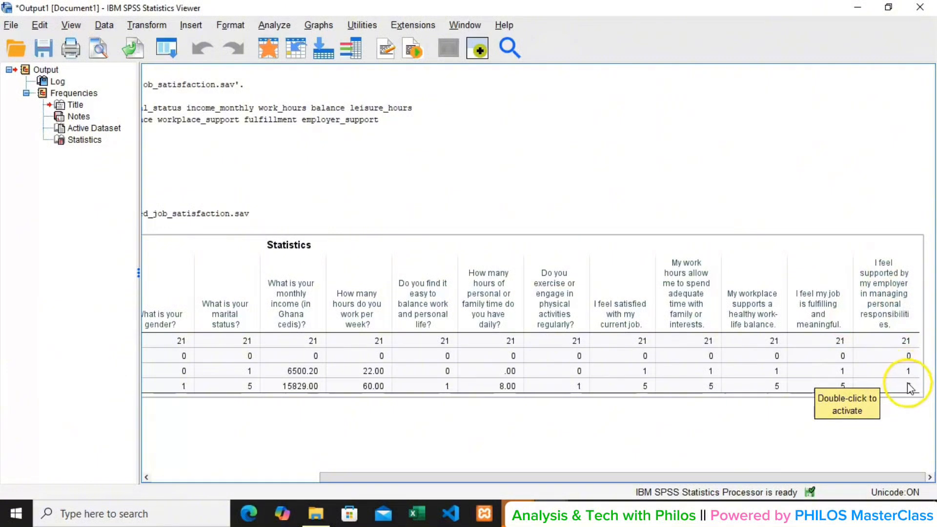
pyautogui.click(566, 426)
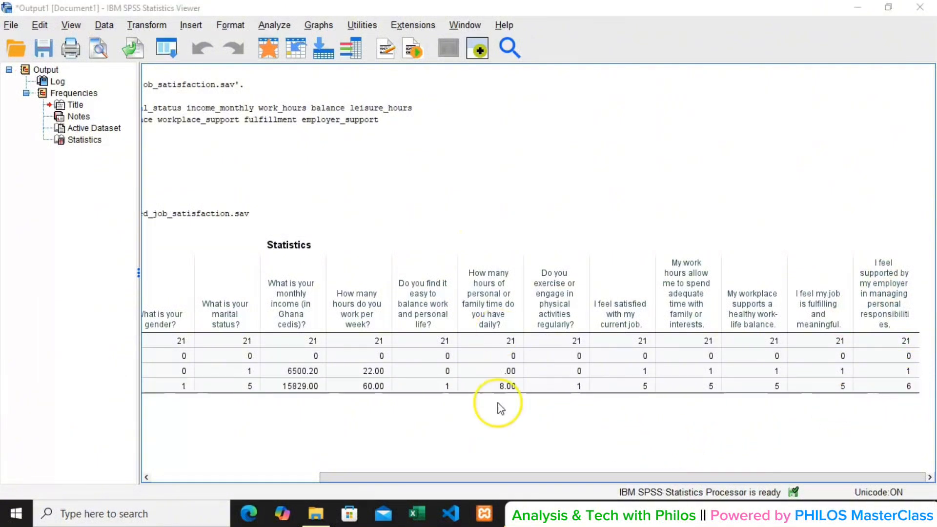
# Return to the Data Editor and inspect the marital_status and employer_support columns for out-of-range codes.
pyautogui.click(519, 514)
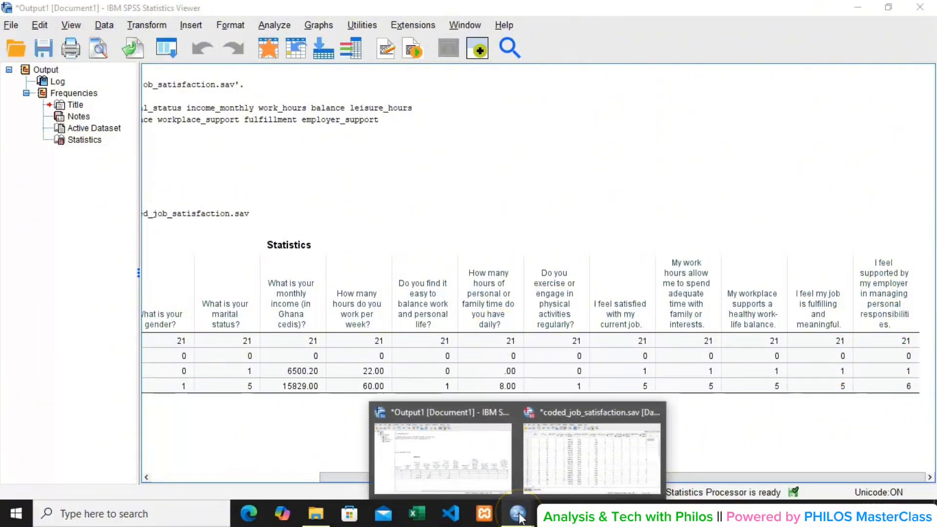
pyautogui.click(574, 460)
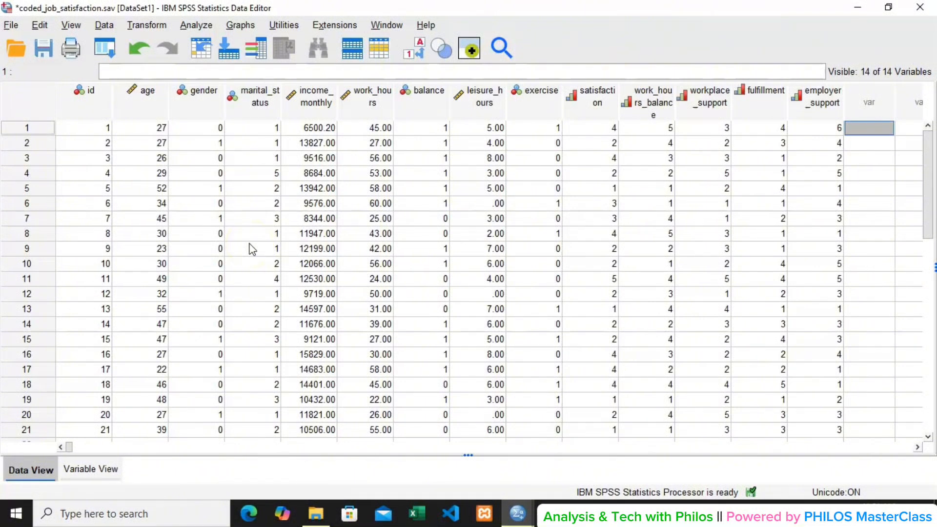
pyautogui.click(249, 110)
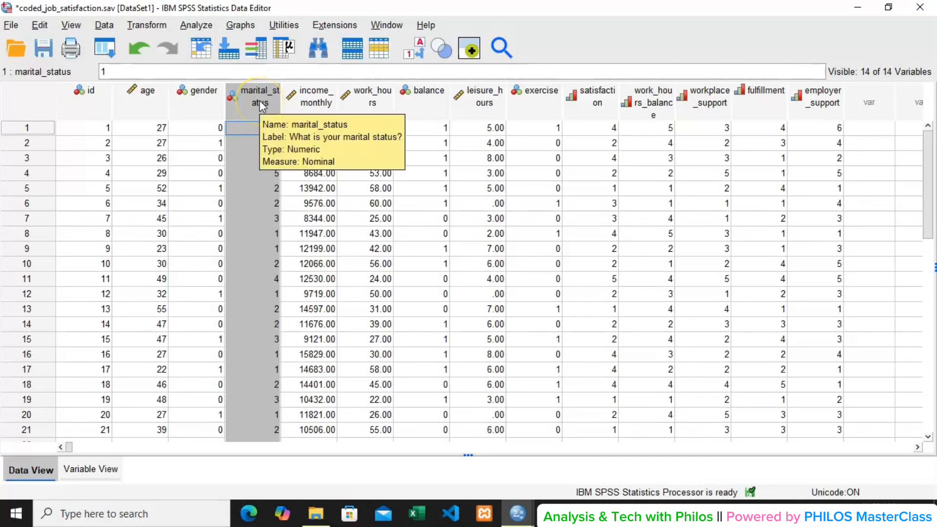
pyautogui.click(822, 98)
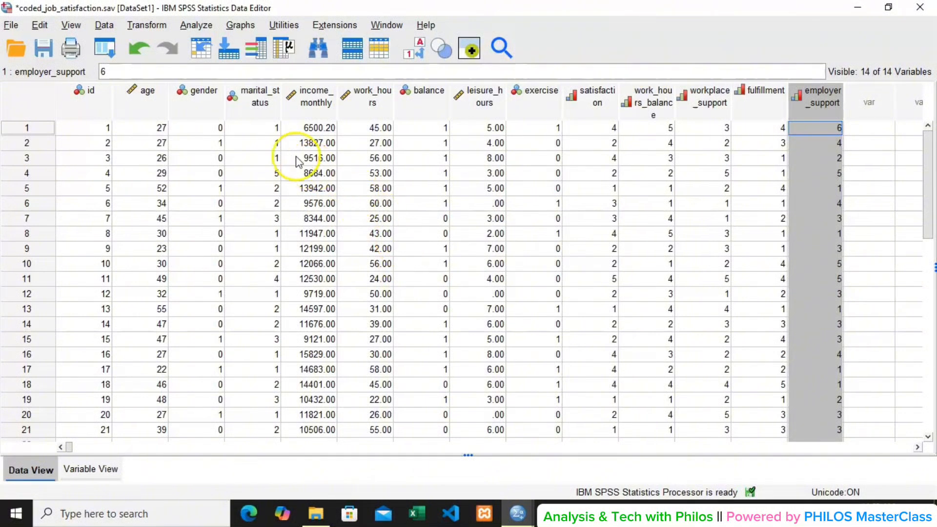
pyautogui.click(260, 105)
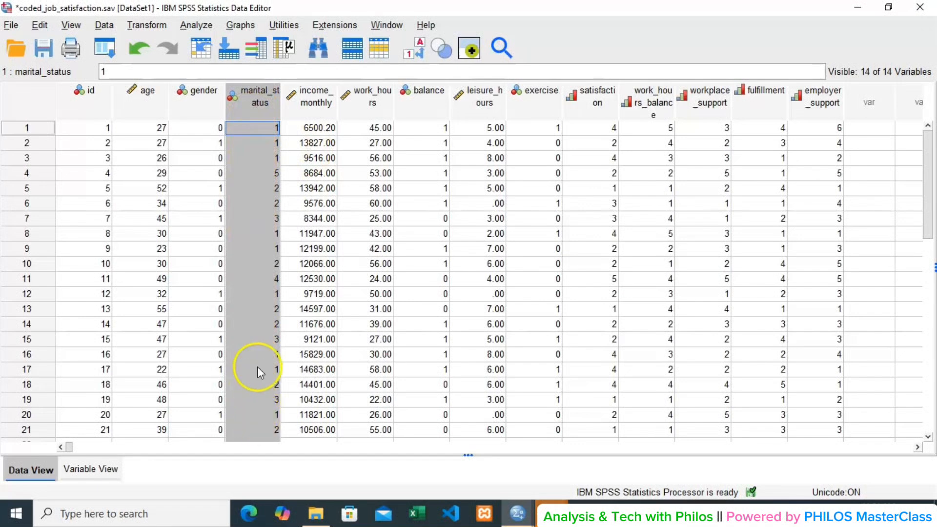
# Correct the marital_status value of case 4 to 2.
pyautogui.click(265, 174)
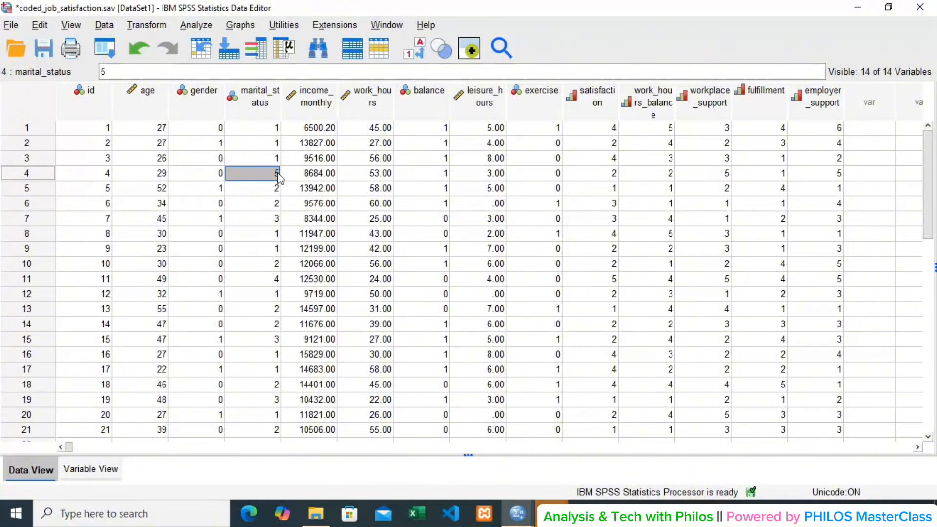
pyautogui.click(104, 177)
pyautogui.write('2')
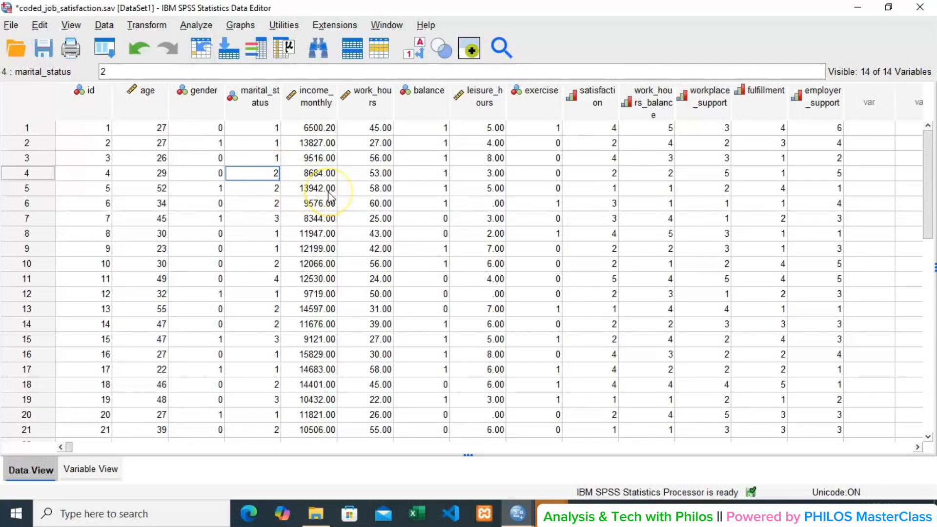
pyautogui.press('Delete')
pyautogui.write('2')
# Correct the employer_support value of case 1 to 4.
pyautogui.click(821, 110)
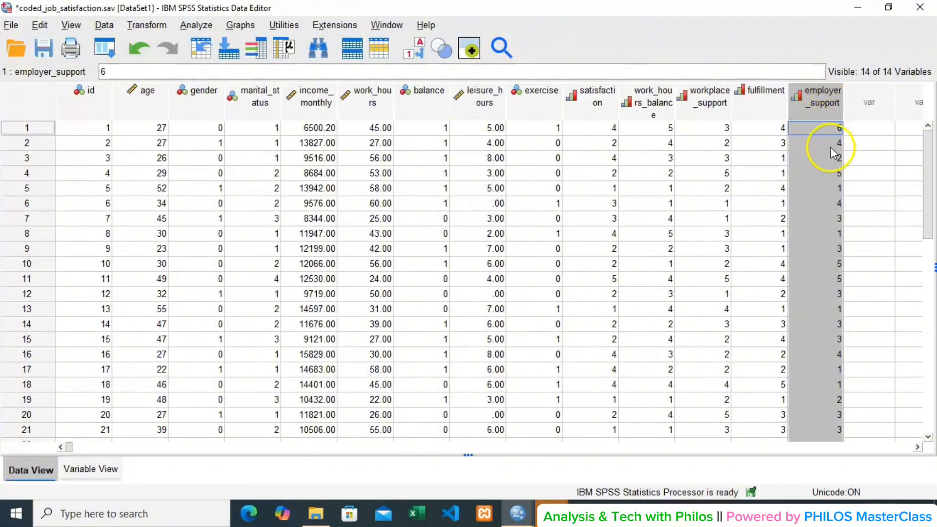
pyautogui.click(835, 127)
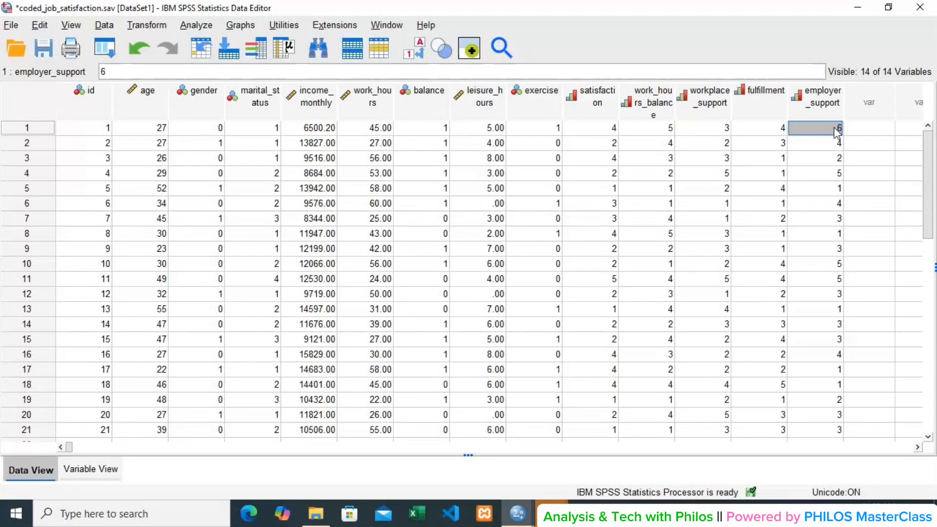
pyautogui.press('BackSpace')
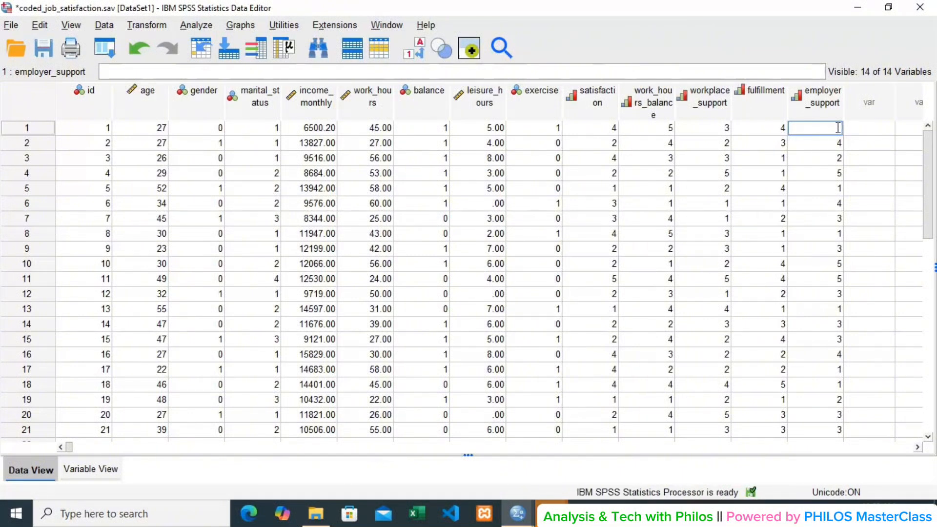
pyautogui.write('4')
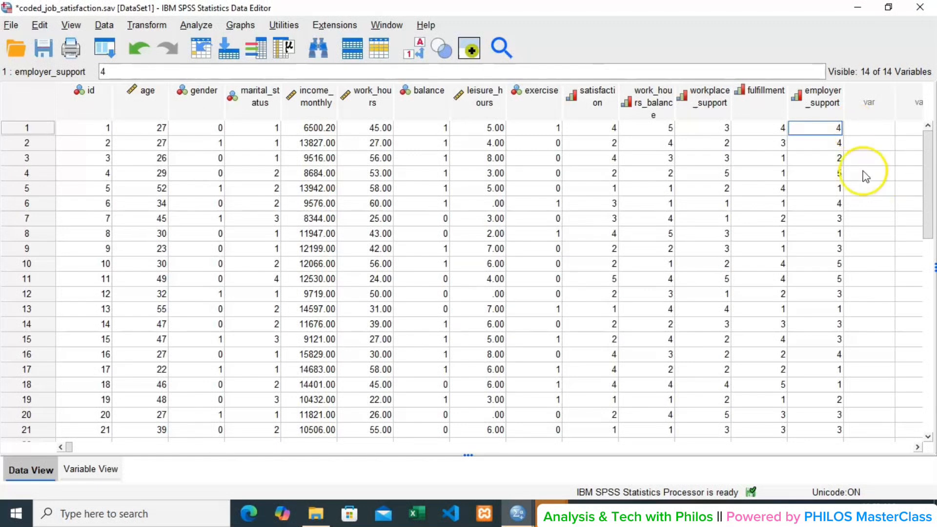
pyautogui.click(811, 135)
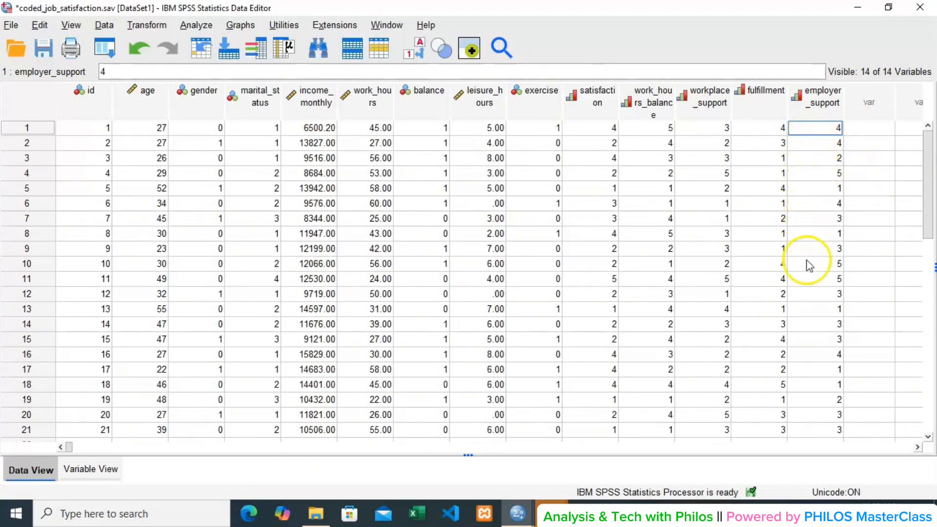